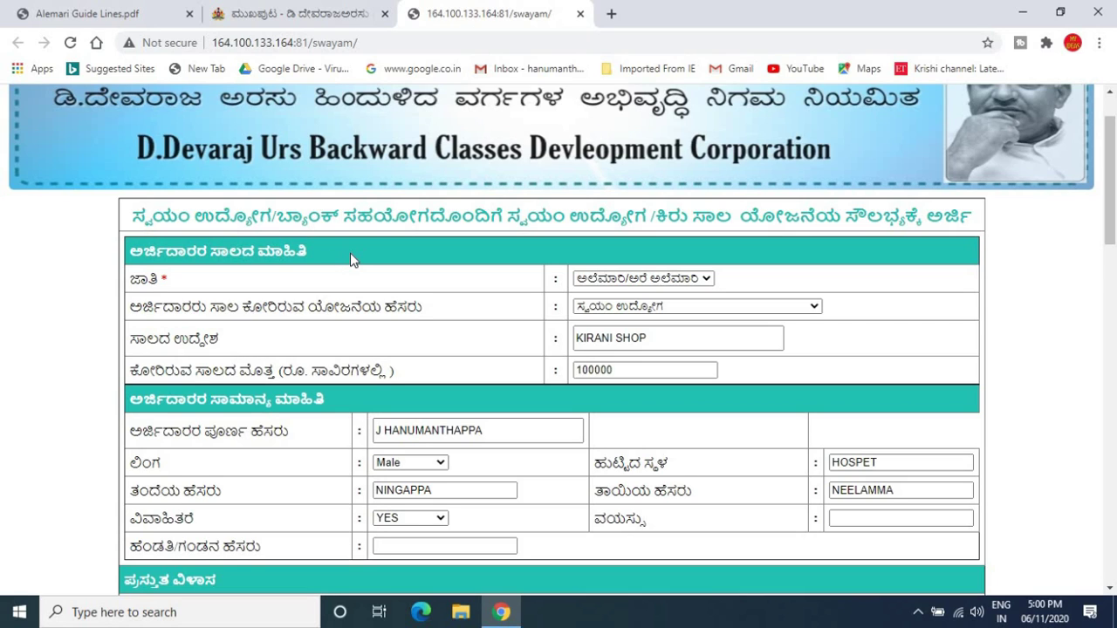
Review the caste and loan scheme choices in the applicant's loan details, keeping ಅಲೆಮಾರಿ/ಅರೆ ಅಲೆಮಾರಿ as the caste.
{"action": "left_click", "coordinate": [686, 277]}
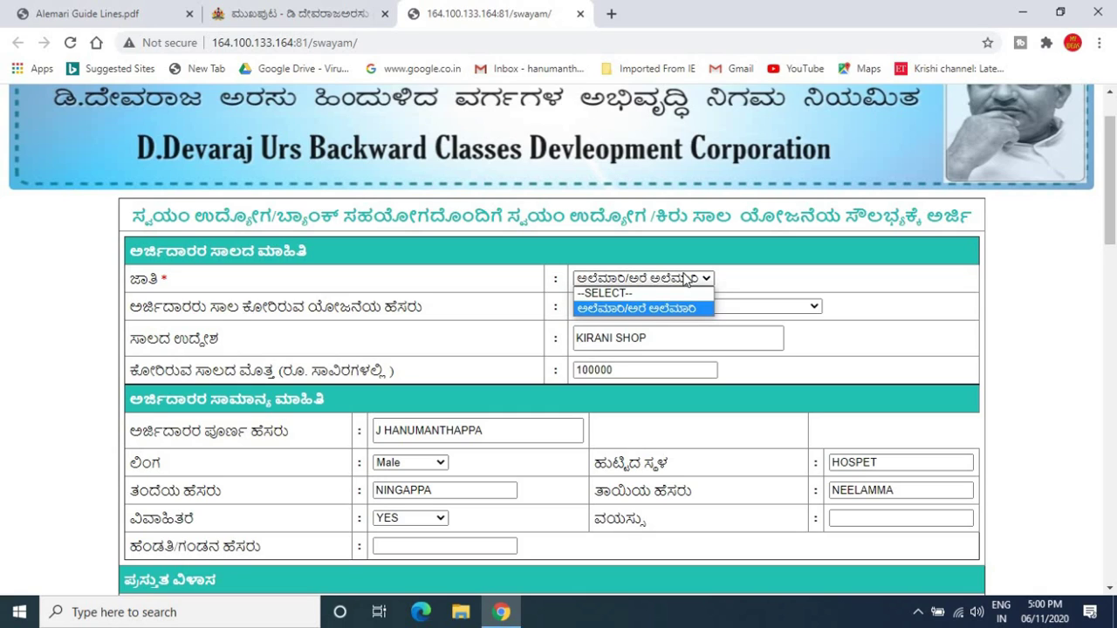
{"action": "left_click", "coordinate": [661, 309]}
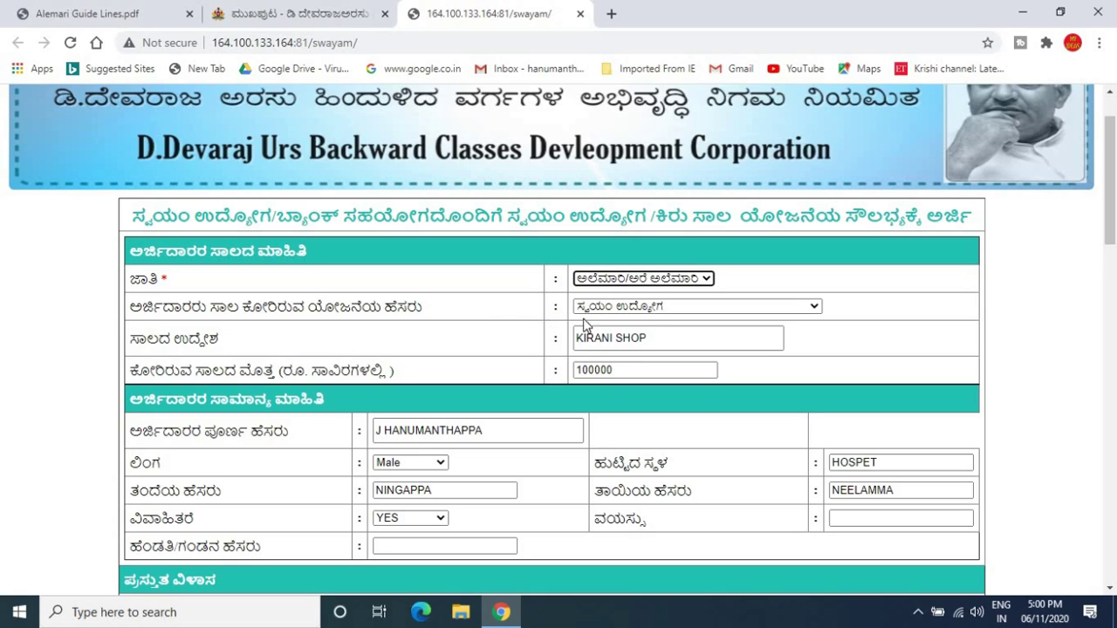
{"action": "left_click", "coordinate": [651, 309]}
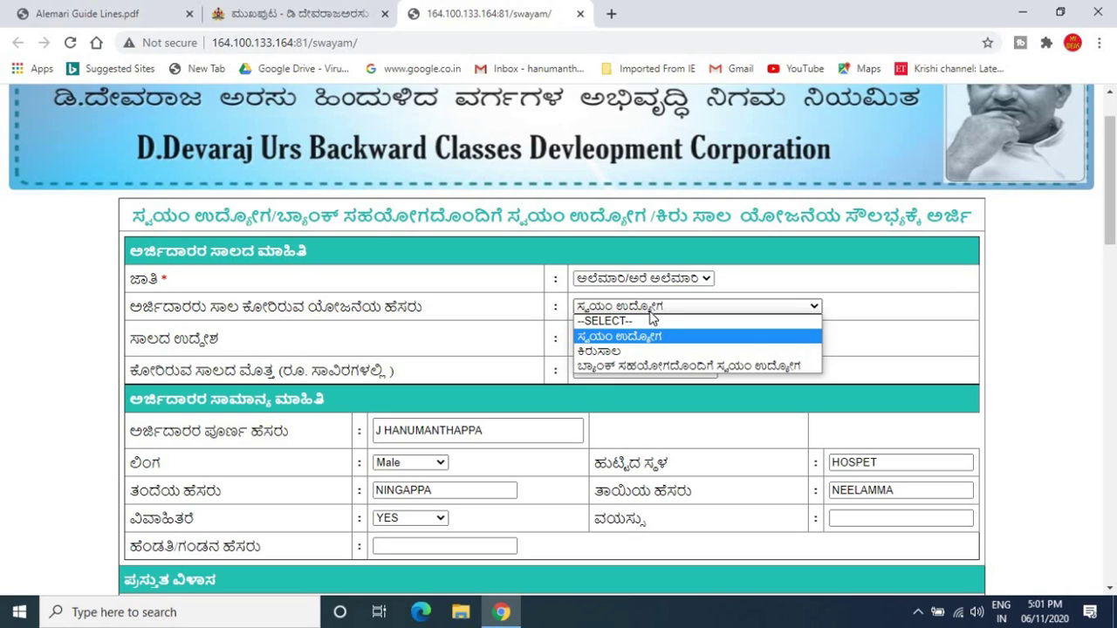
{"action": "left_click", "coordinate": [524, 316]}
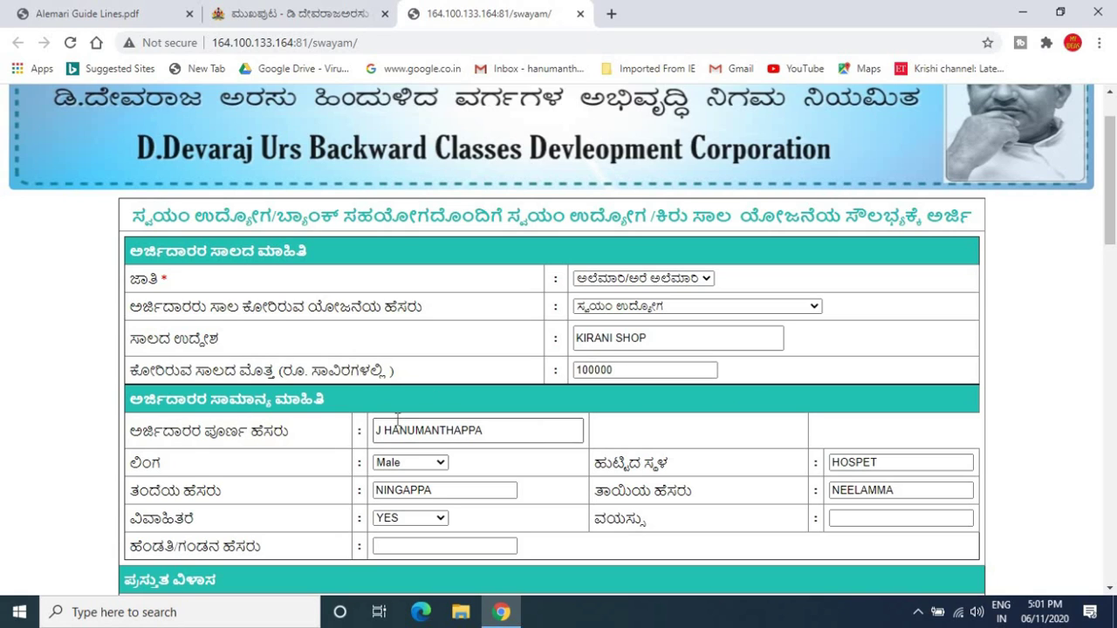
Check the marital status choices in the applicant's general information section.
{"action": "scroll", "coordinate": [60, 468], "scroll_direction": "down", "scroll_amount": 1}
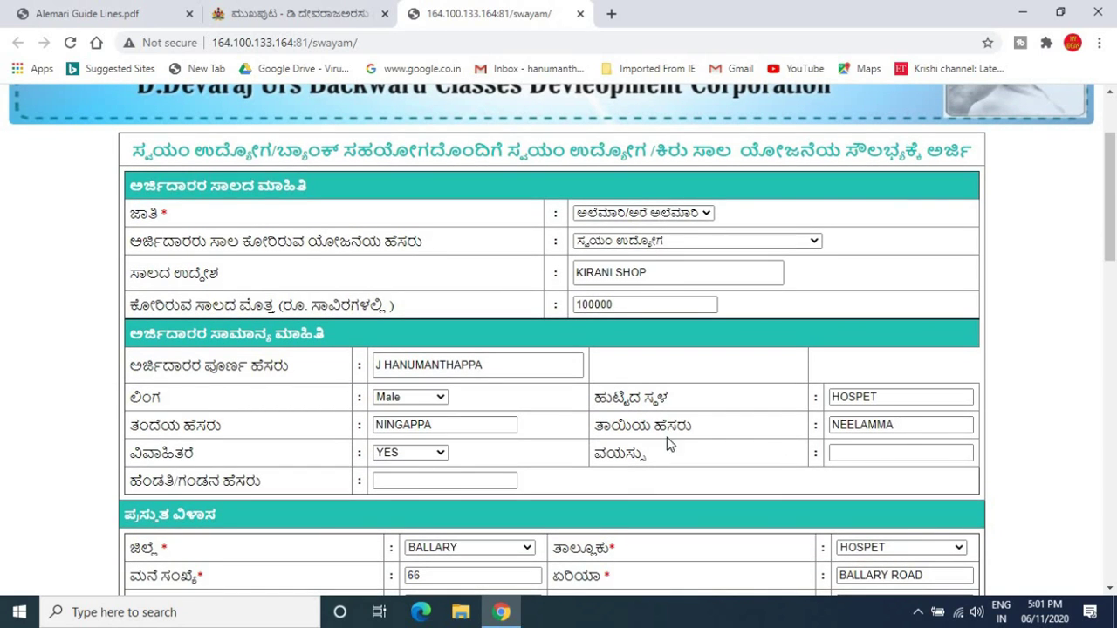
{"action": "left_click", "coordinate": [416, 454]}
{"action": "left_click", "coordinate": [414, 453]}
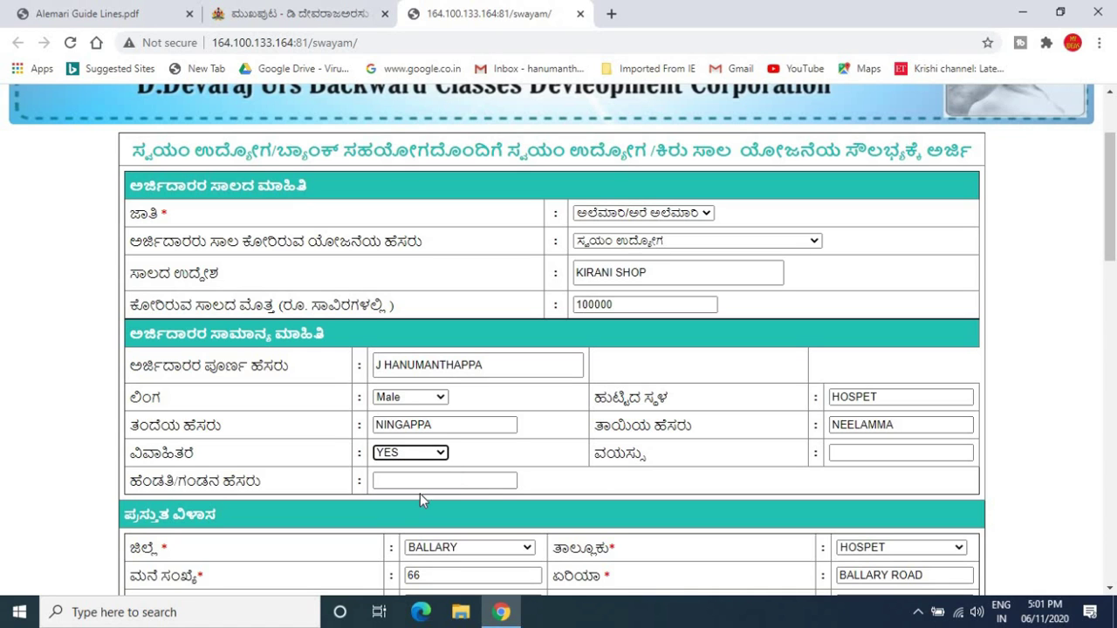
{"action": "left_click", "coordinate": [61, 499]}
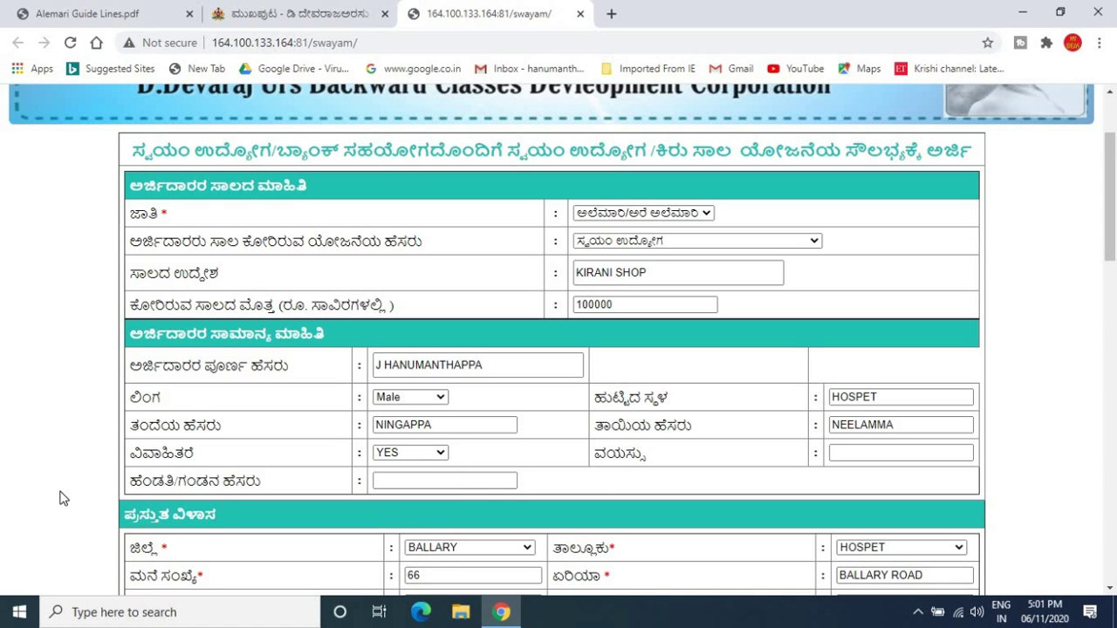
Review the present address section and the category choices in the caste and income certificate section.
{"action": "scroll", "coordinate": [62, 498], "scroll_direction": "down", "scroll_amount": 1}
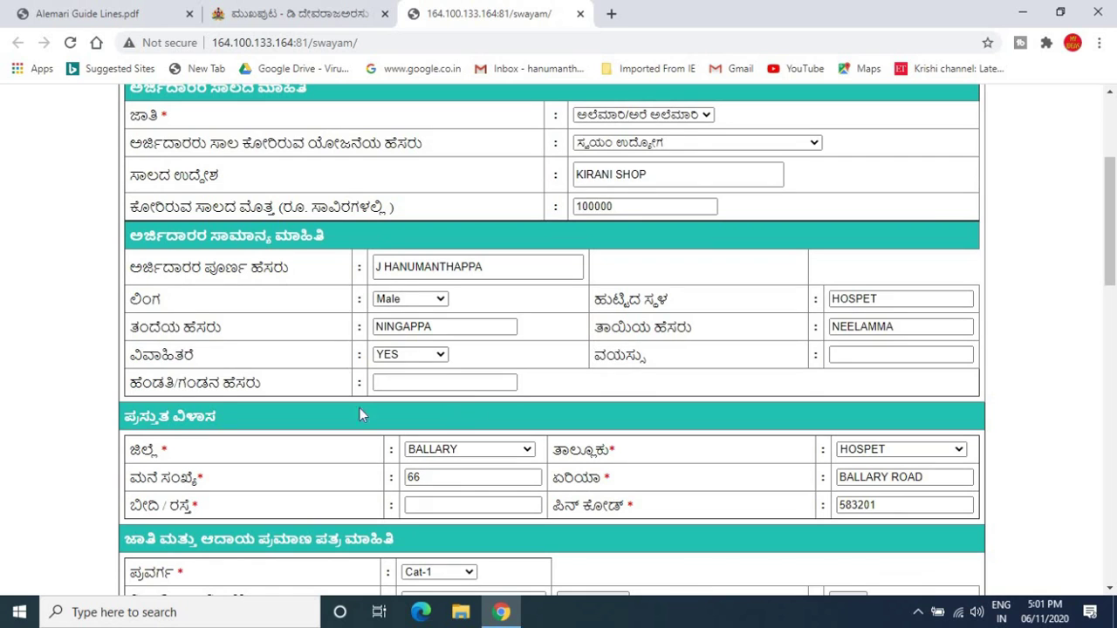
{"action": "scroll", "coordinate": [49, 449], "scroll_direction": "down", "scroll_amount": 2}
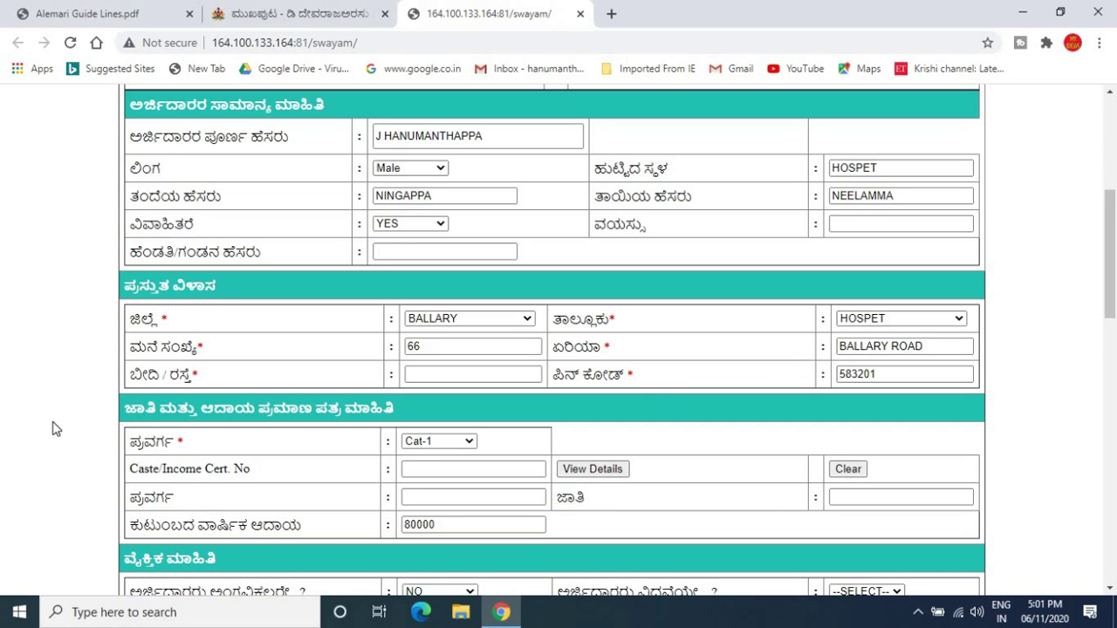
{"action": "scroll", "coordinate": [52, 427], "scroll_direction": "down", "scroll_amount": 2}
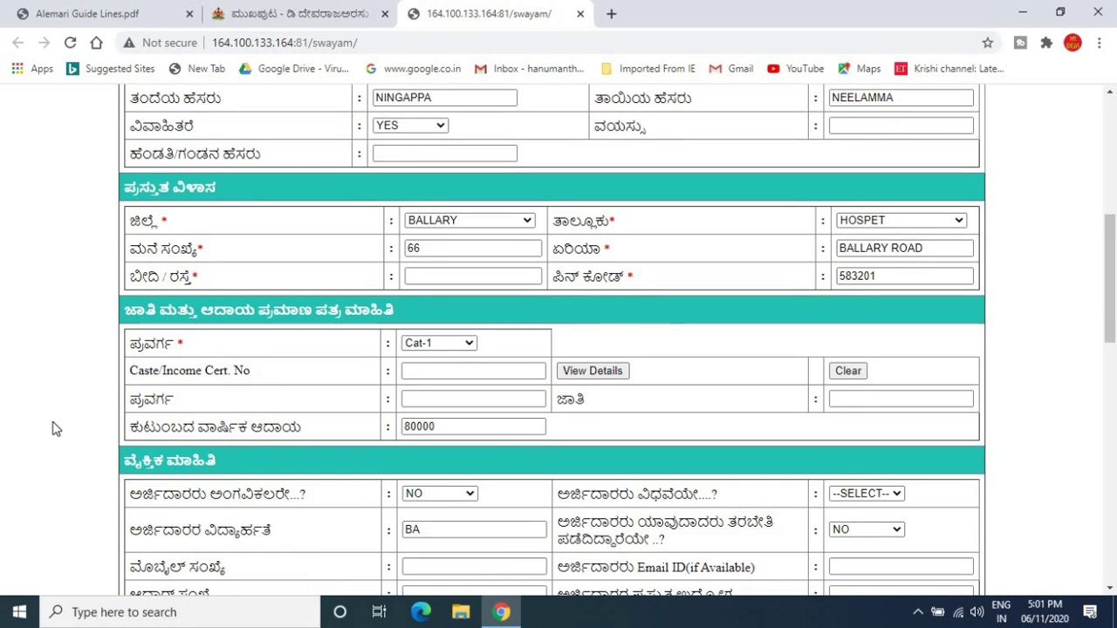
{"action": "left_click", "coordinate": [439, 345]}
{"action": "left_click", "coordinate": [439, 346]}
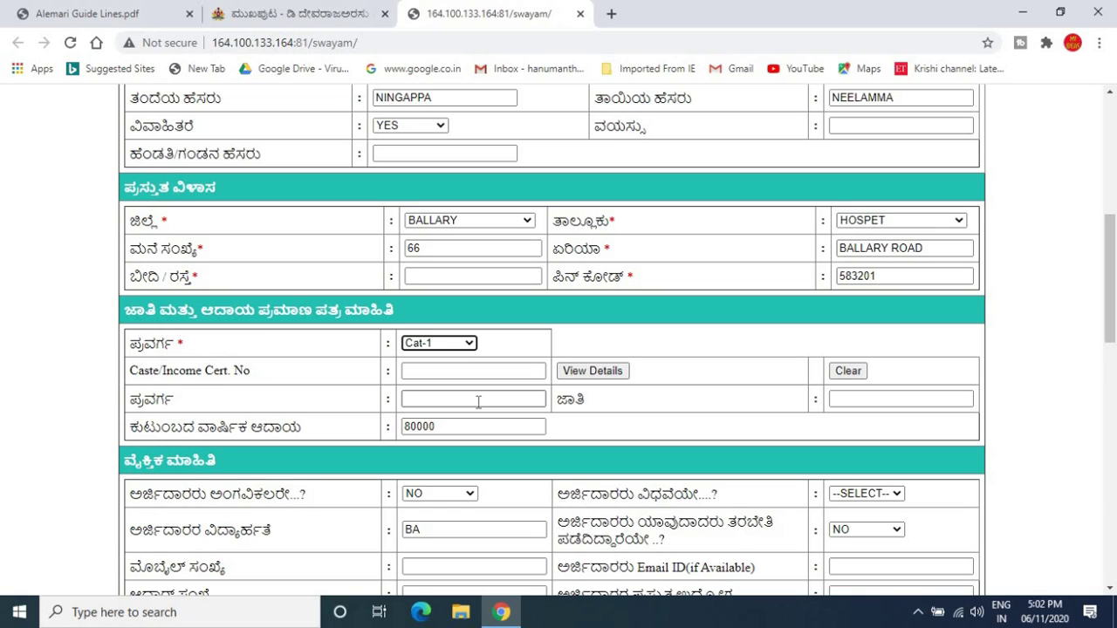
{"action": "left_click", "coordinate": [32, 482]}
Set the widow question to NO in the personal information section, and check the disability and training answers.
{"action": "scroll", "coordinate": [32, 483], "scroll_direction": "down", "scroll_amount": 3}
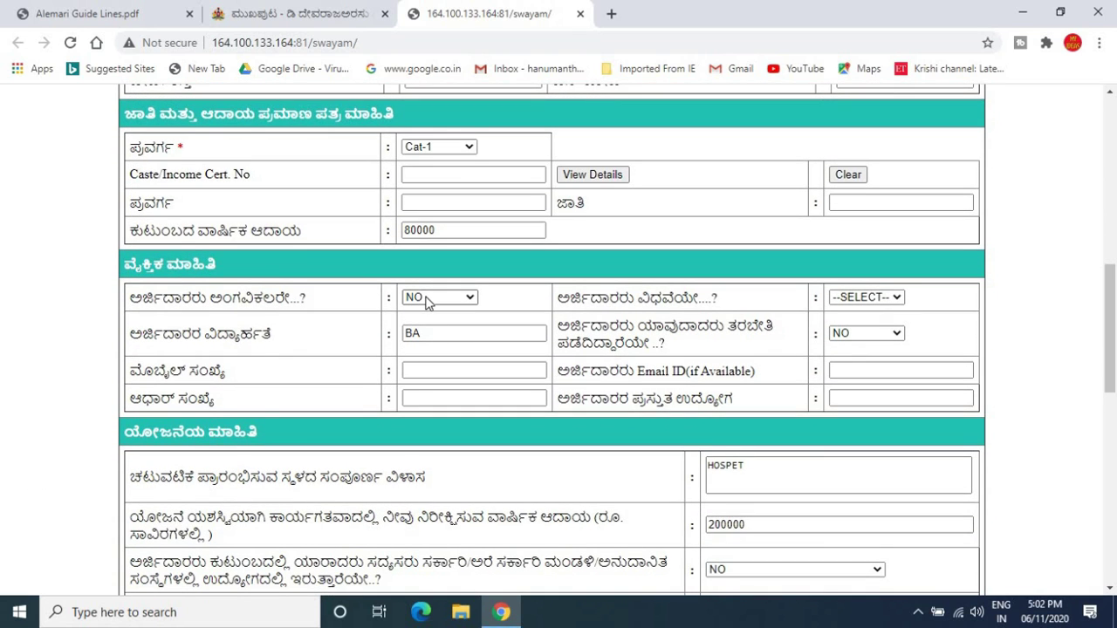
{"action": "left_click", "coordinate": [427, 301]}
{"action": "left_click", "coordinate": [428, 301]}
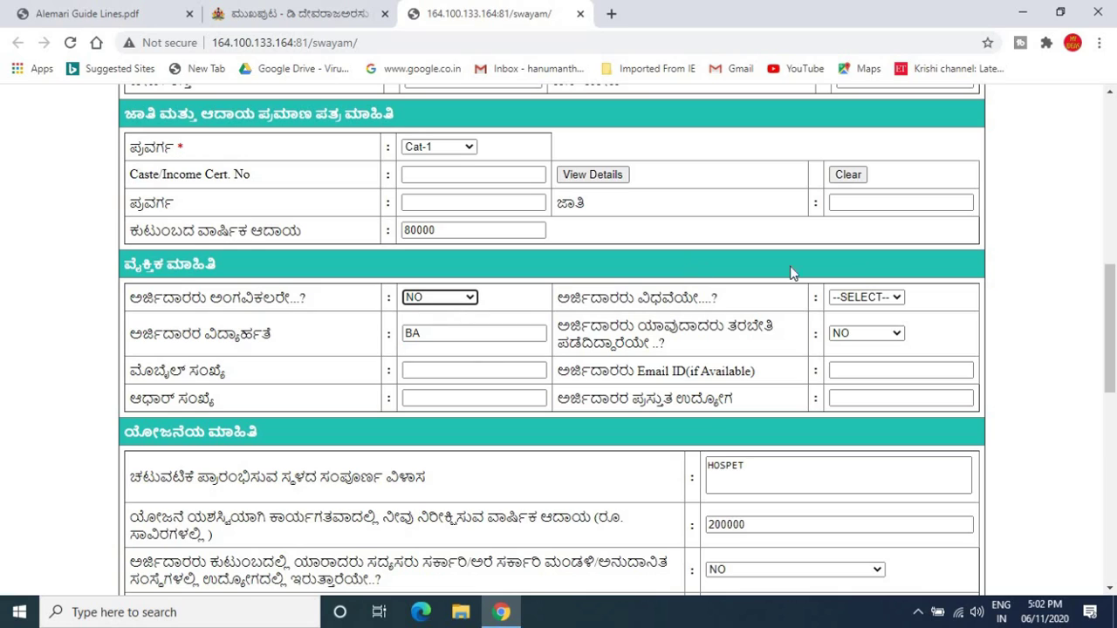
{"action": "left_click", "coordinate": [870, 297]}
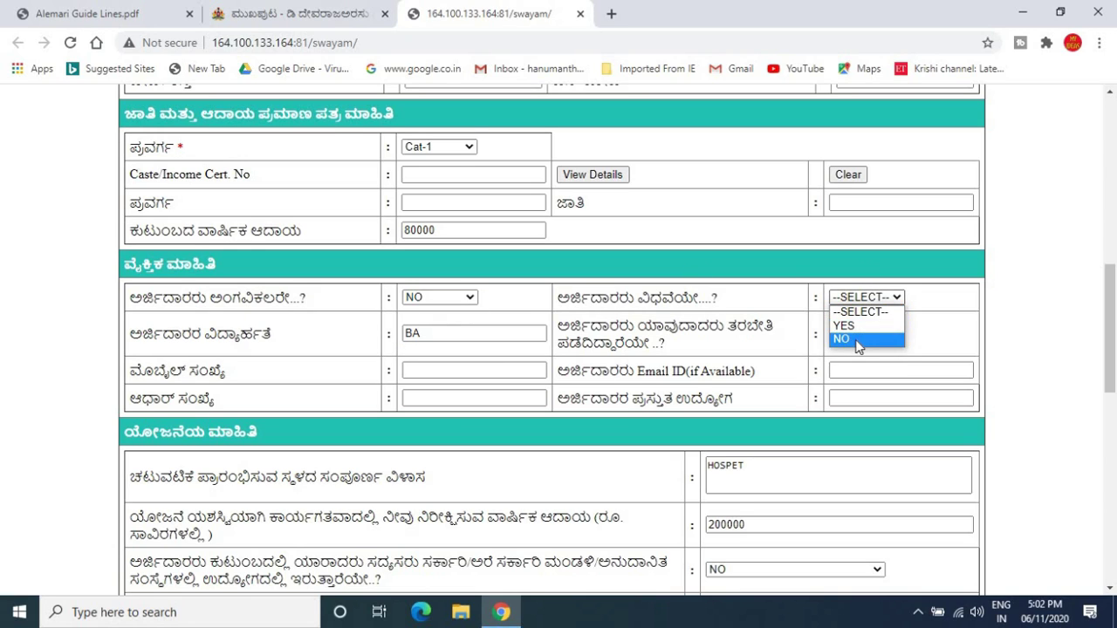
{"action": "left_click", "coordinate": [855, 340]}
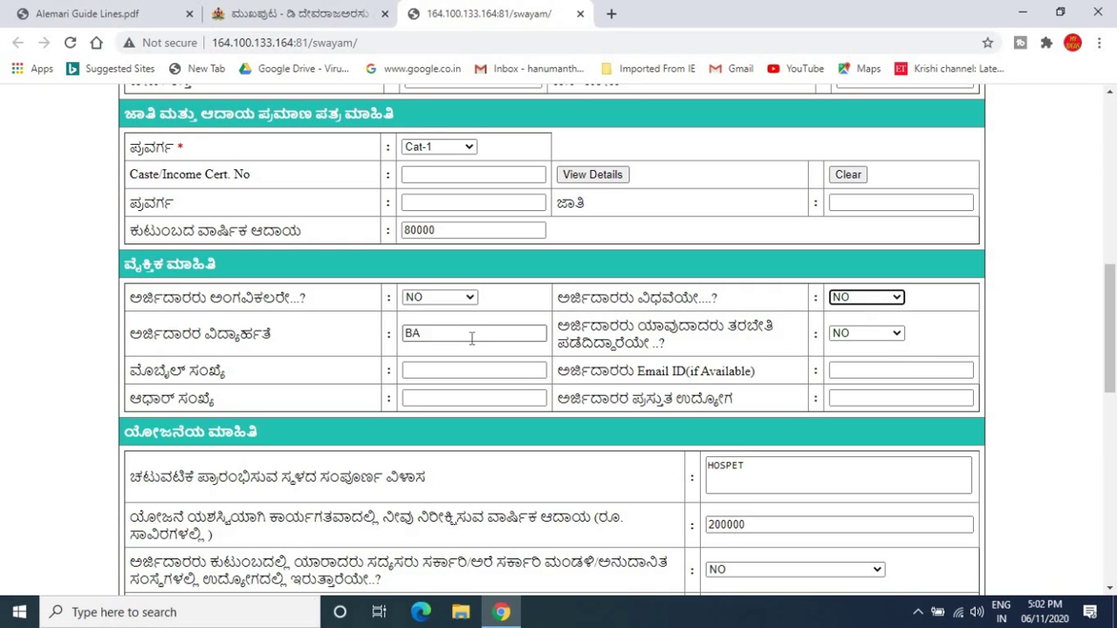
{"action": "left_click", "coordinate": [892, 338]}
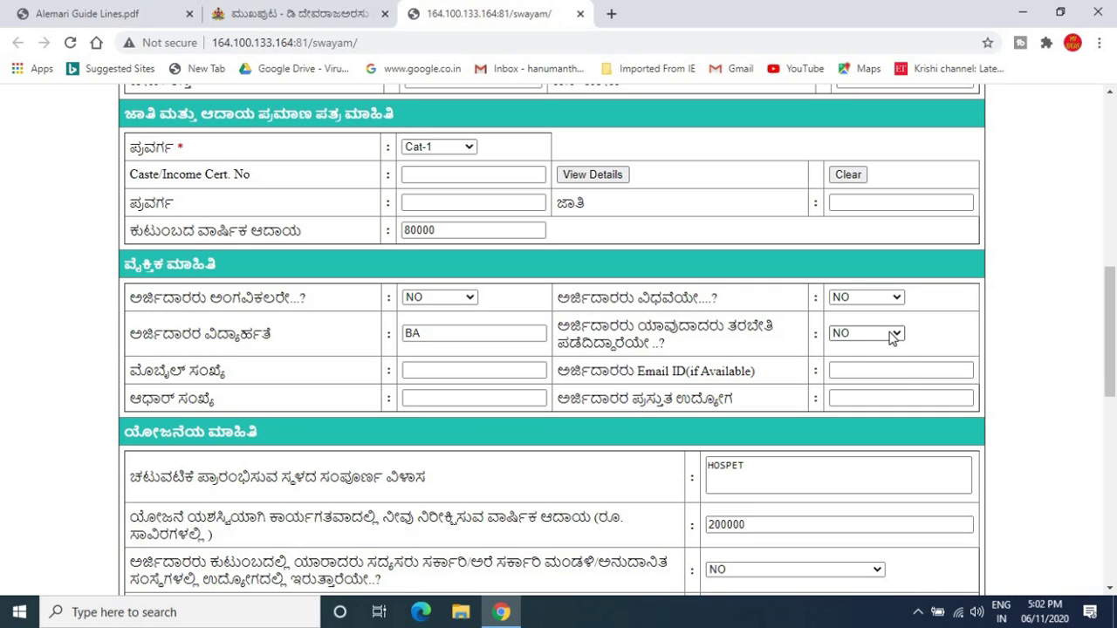
{"action": "left_click", "coordinate": [892, 336]}
{"action": "left_click", "coordinate": [892, 339]}
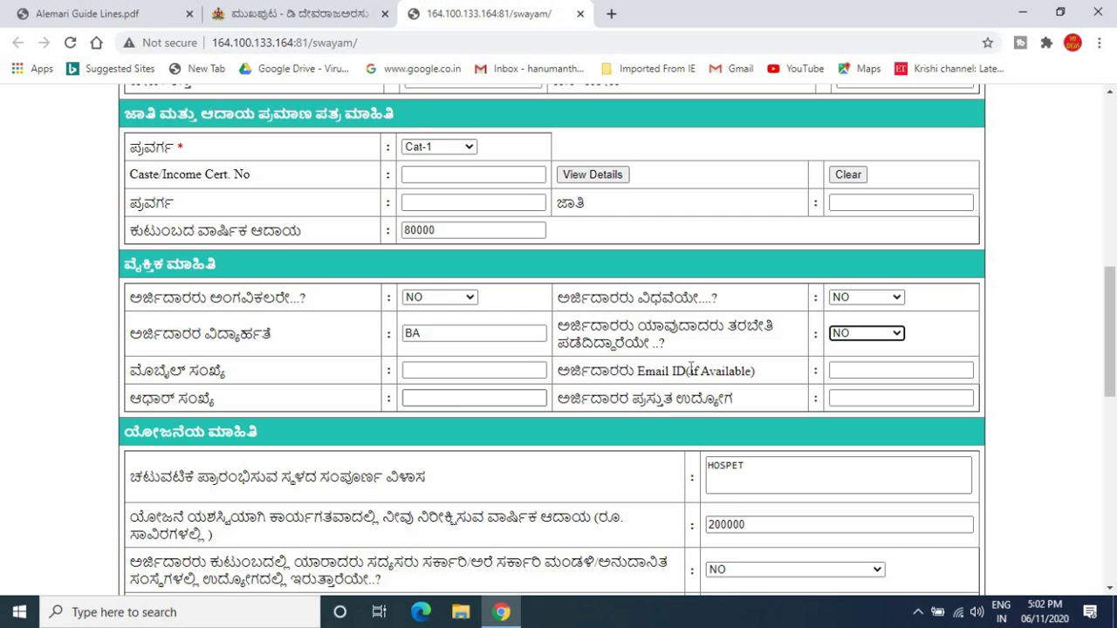
{"action": "left_click", "coordinate": [60, 430]}
Check the business location and the immovable property security choices for loans above Rs. 1.00 lakh in the scheme information section.
{"action": "scroll", "coordinate": [61, 431], "scroll_direction": "down", "scroll_amount": 3}
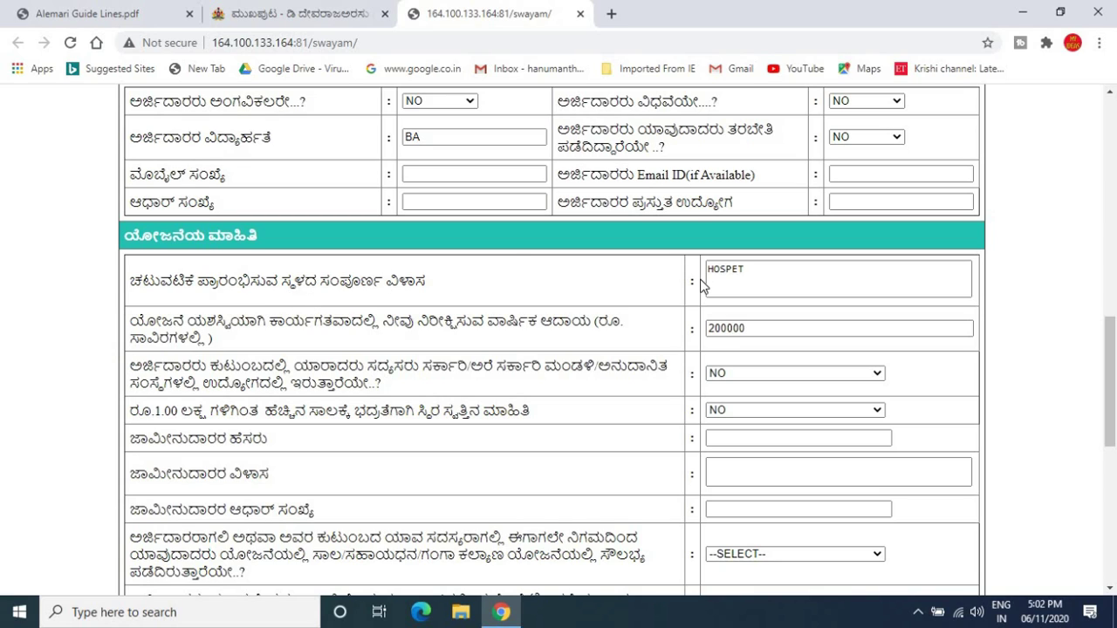
{"action": "left_click", "coordinate": [803, 275]}
{"action": "left_click", "coordinate": [733, 411]}
{"action": "left_click", "coordinate": [733, 413]}
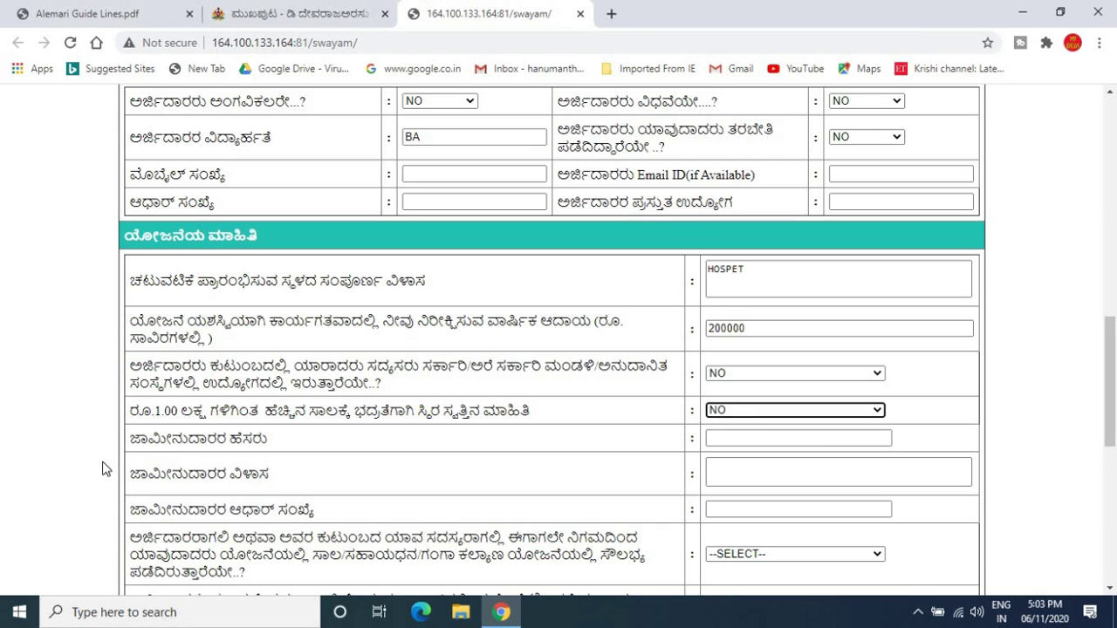
Examine the guarantor fields, the bank details section and the file requirements for the documents to be uploaded.
{"action": "scroll", "coordinate": [55, 458], "scroll_direction": "down", "scroll_amount": 2}
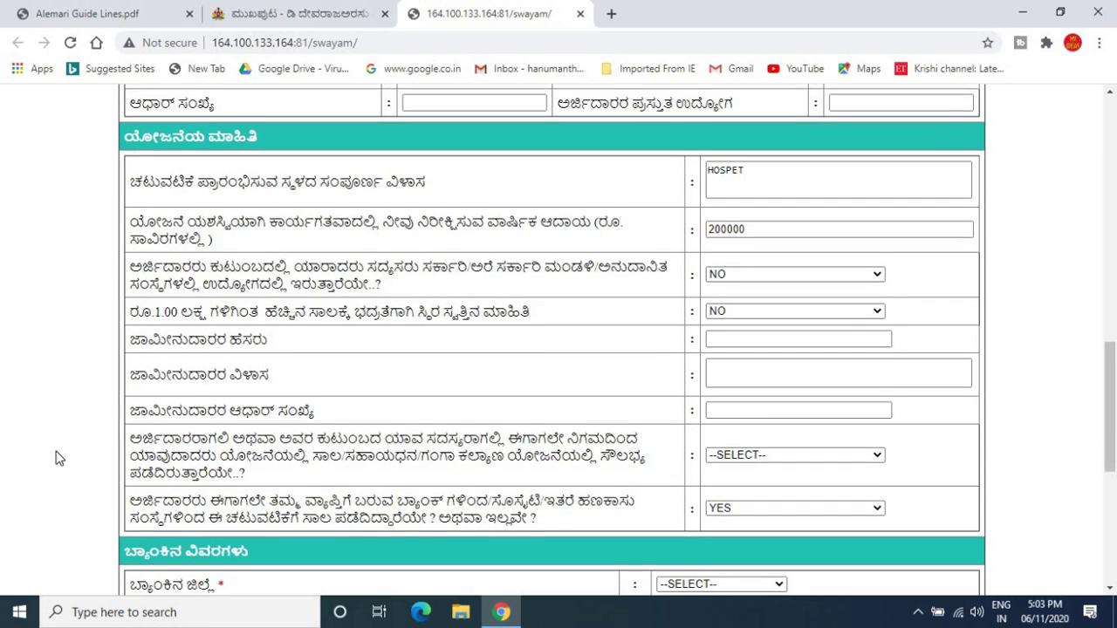
{"action": "scroll", "coordinate": [55, 458], "scroll_direction": "down", "scroll_amount": 2}
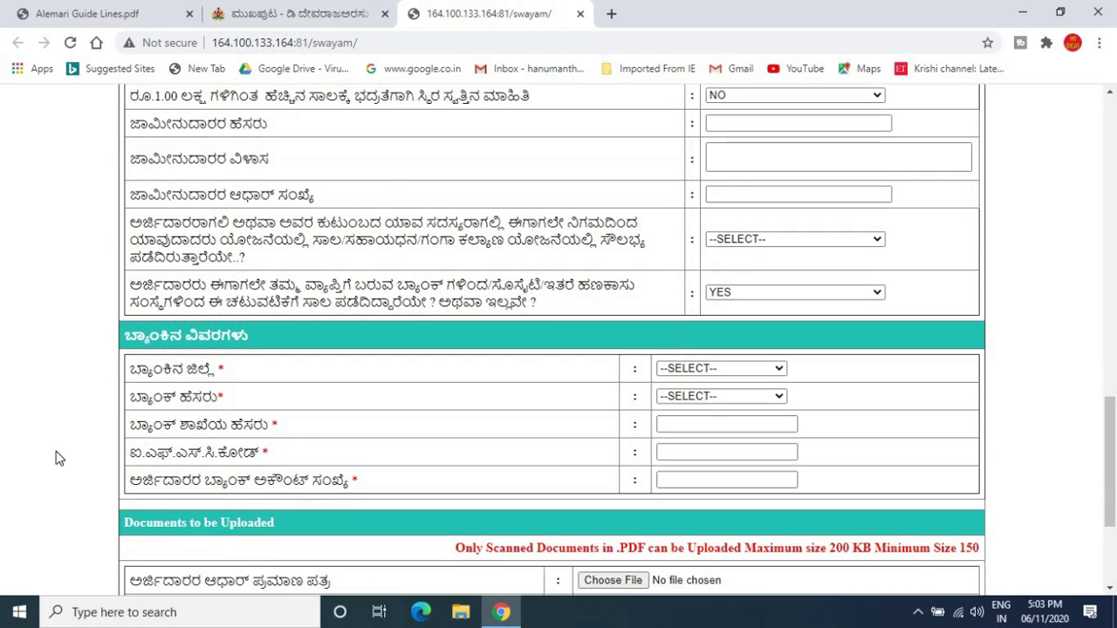
{"action": "scroll", "coordinate": [55, 458], "scroll_direction": "down", "scroll_amount": 2}
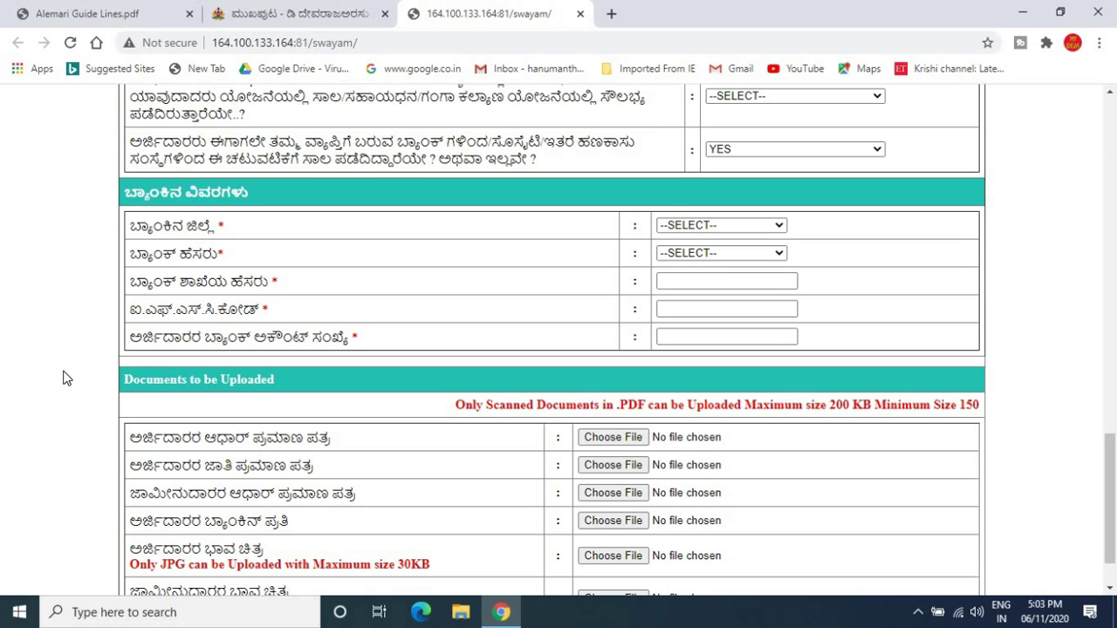
{"action": "scroll", "coordinate": [63, 377], "scroll_direction": "down", "scroll_amount": 2}
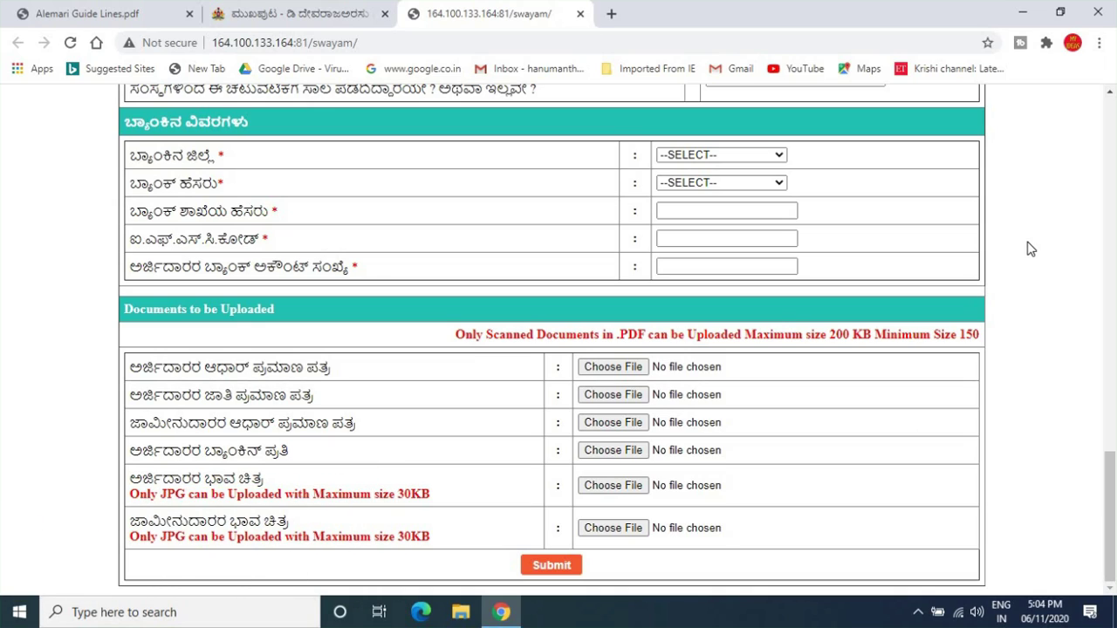
Go back through the application form and review its loan, general information and address sections.
{"action": "scroll", "coordinate": [1027, 250], "scroll_direction": "up", "scroll_amount": 3}
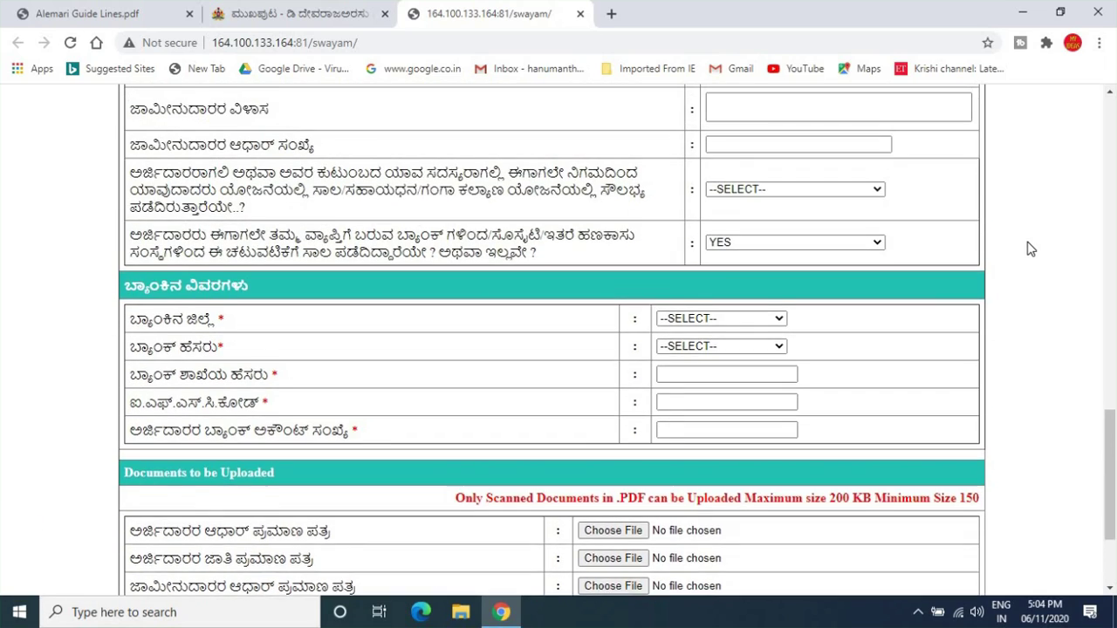
{"action": "scroll", "coordinate": [1028, 250], "scroll_direction": "up", "scroll_amount": 10}
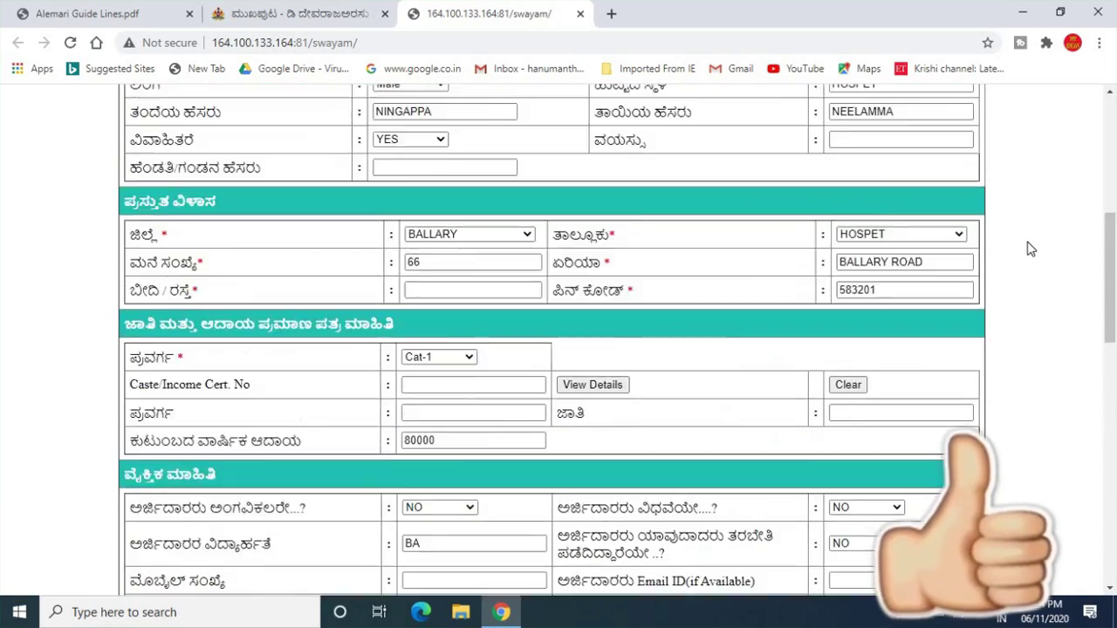
{"action": "scroll", "coordinate": [1027, 249], "scroll_direction": "up", "scroll_amount": 5}
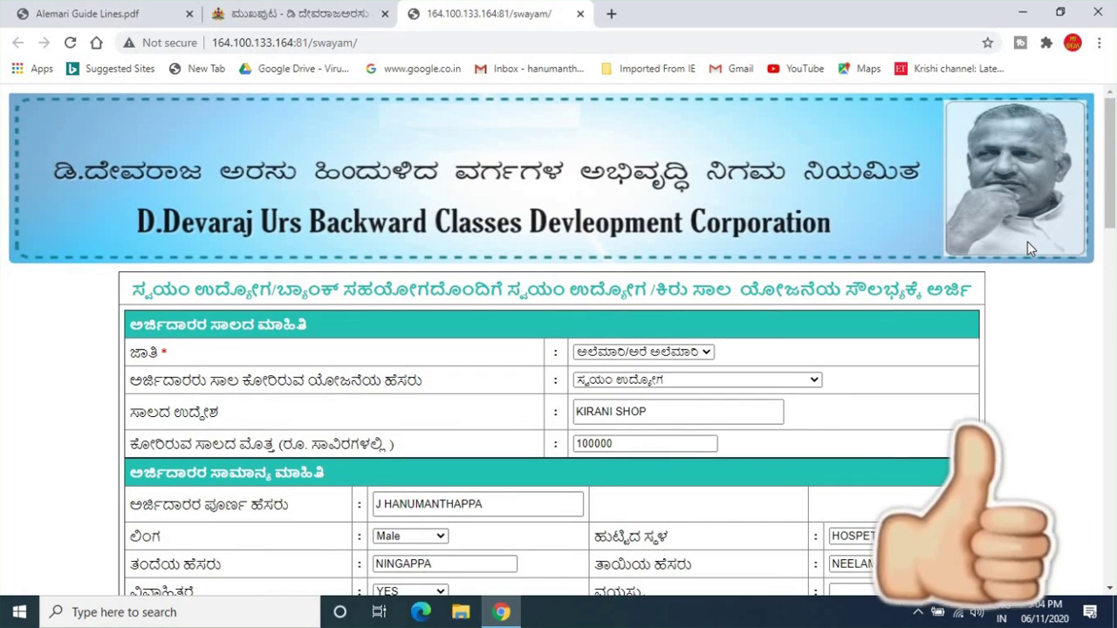
{"action": "scroll", "coordinate": [1028, 249], "scroll_direction": "down", "scroll_amount": 2}
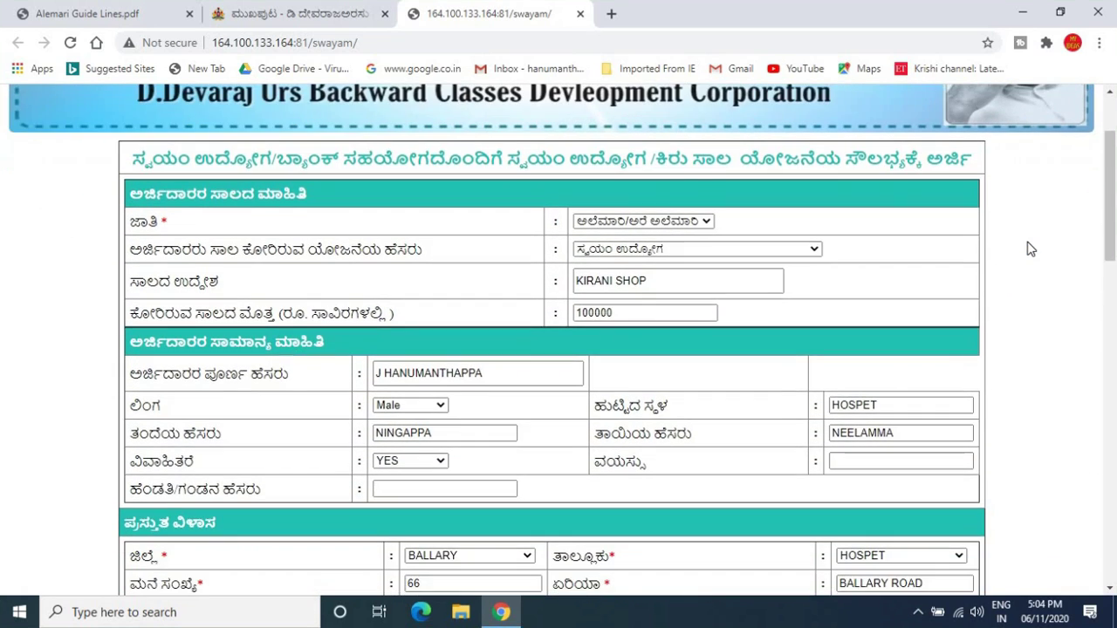
{"action": "scroll", "coordinate": [1027, 249], "scroll_direction": "down", "scroll_amount": 1}
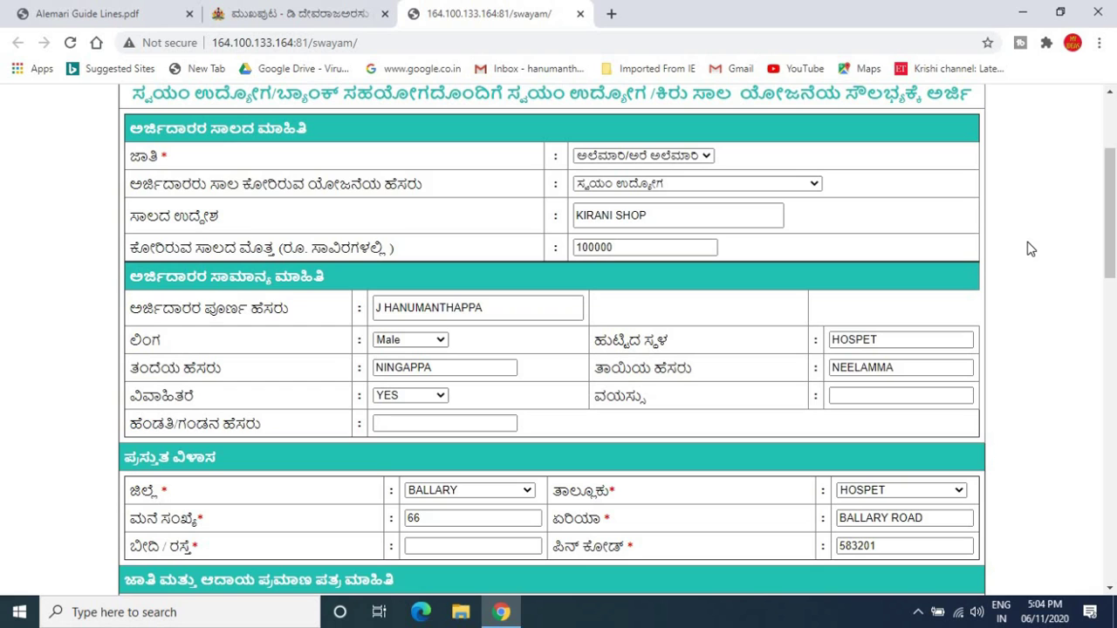
{"action": "scroll", "coordinate": [1028, 249], "scroll_direction": "up", "scroll_amount": 2}
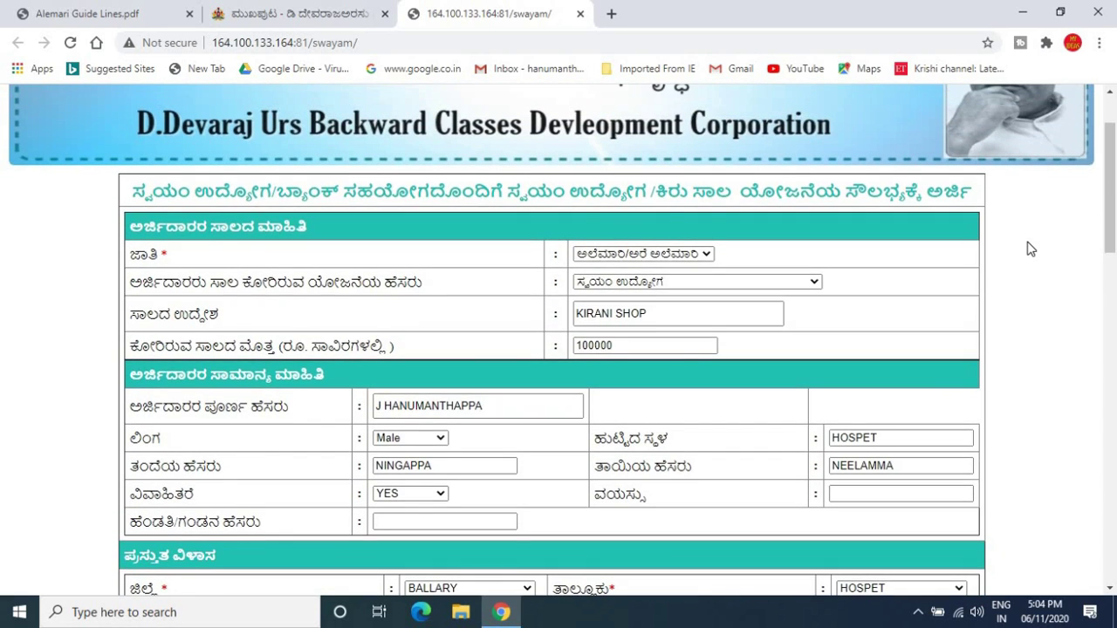
{"action": "scroll", "coordinate": [1028, 249], "scroll_direction": "down", "scroll_amount": 1}
{"action": "scroll", "coordinate": [1028, 249], "scroll_direction": "down", "scroll_amount": 2}
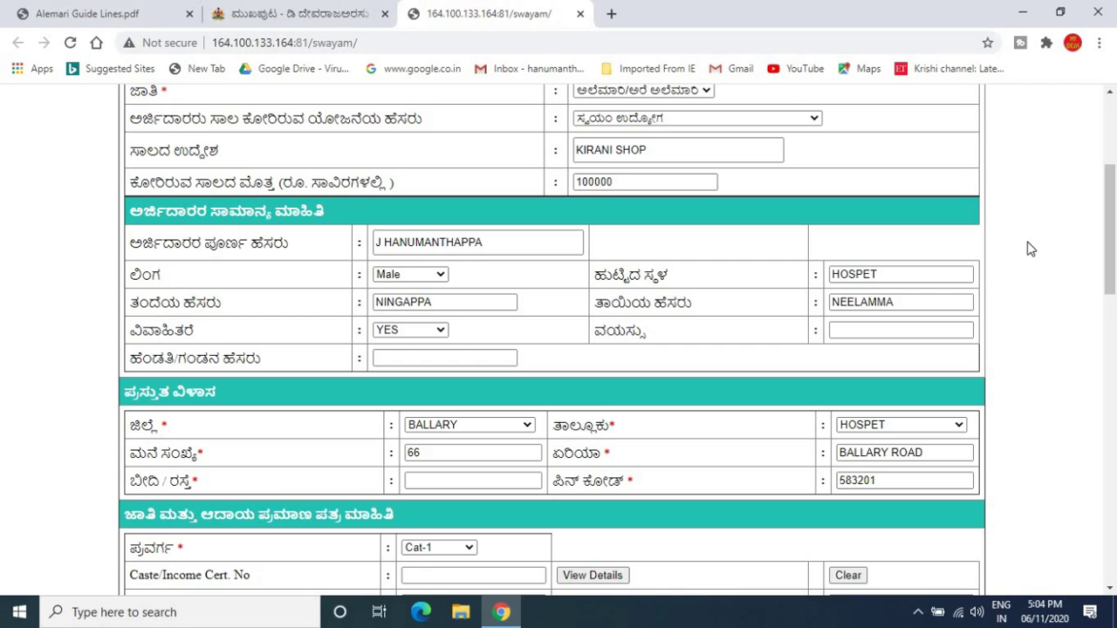
{"action": "scroll", "coordinate": [1028, 249], "scroll_direction": "up", "scroll_amount": 3}
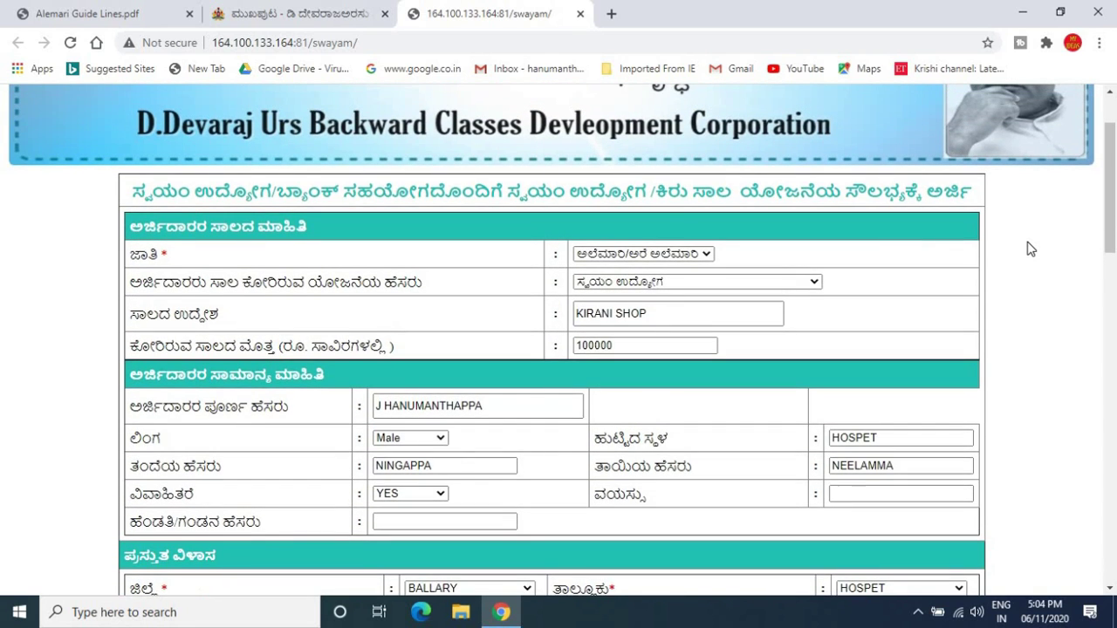
{"action": "scroll", "coordinate": [1028, 249], "scroll_direction": "up", "scroll_amount": 2}
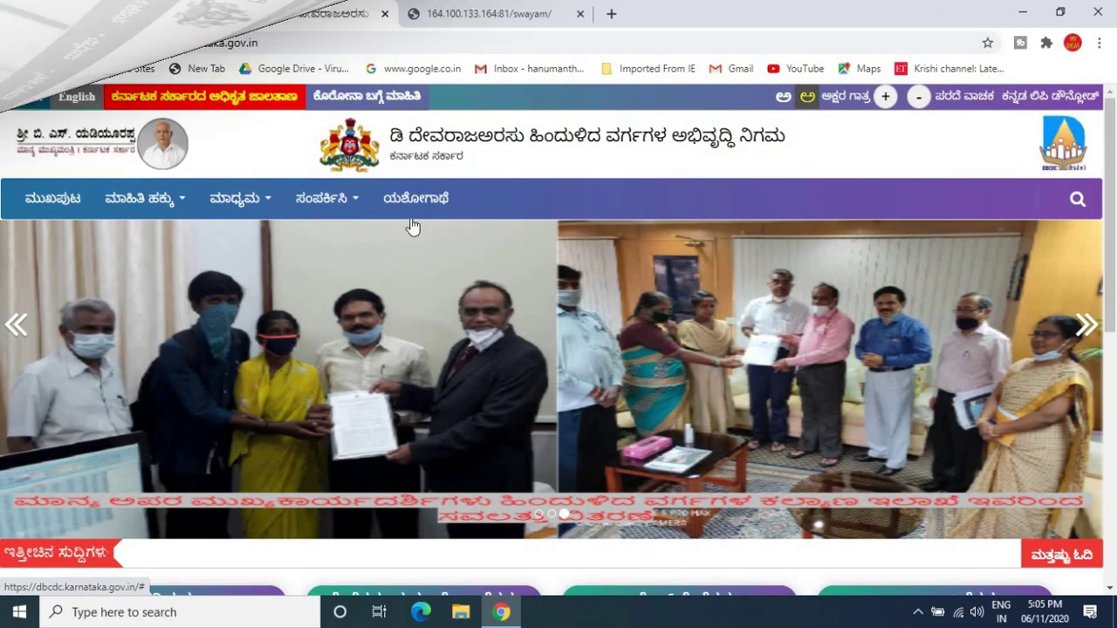
Open the zonal offices (ನಿಗಮದ ವಿಭಾಗೀಯ ಕಛೇರಿಗಳು) contact page on the corporation's website and look through the office listings.
{"action": "left_click", "coordinate": [362, 202]}
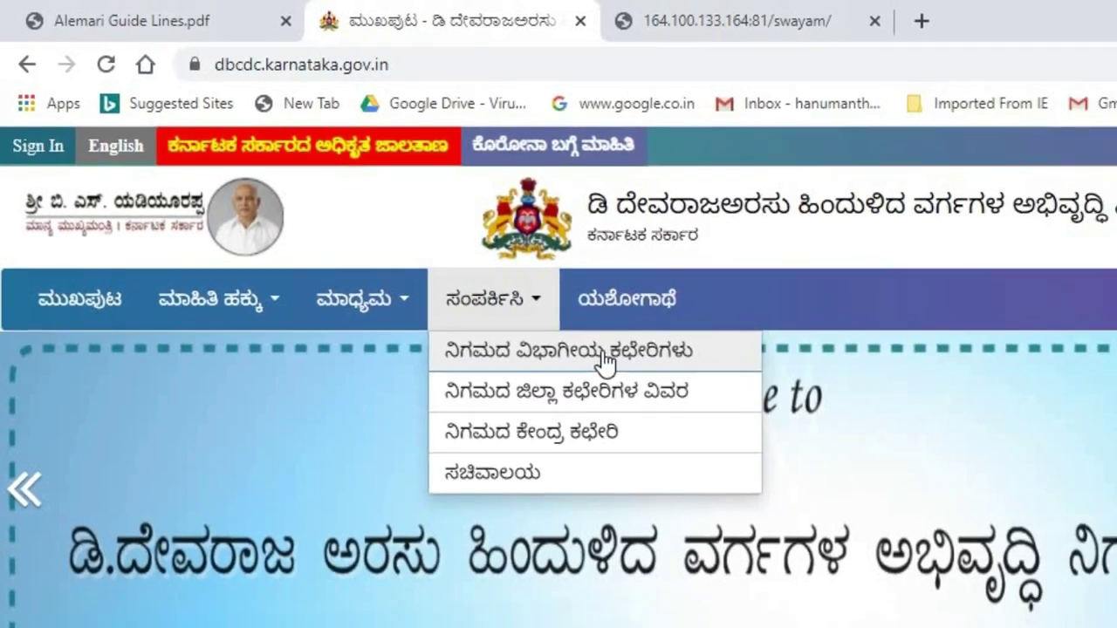
{"action": "left_click", "coordinate": [605, 354]}
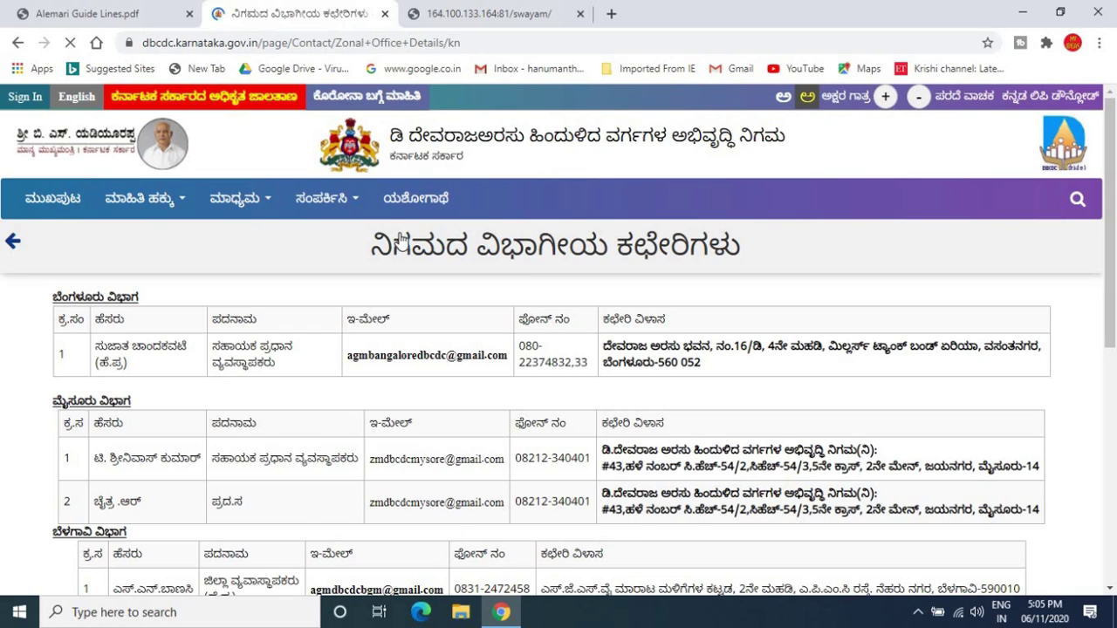
{"action": "scroll", "coordinate": [11, 427], "scroll_direction": "down", "scroll_amount": 1}
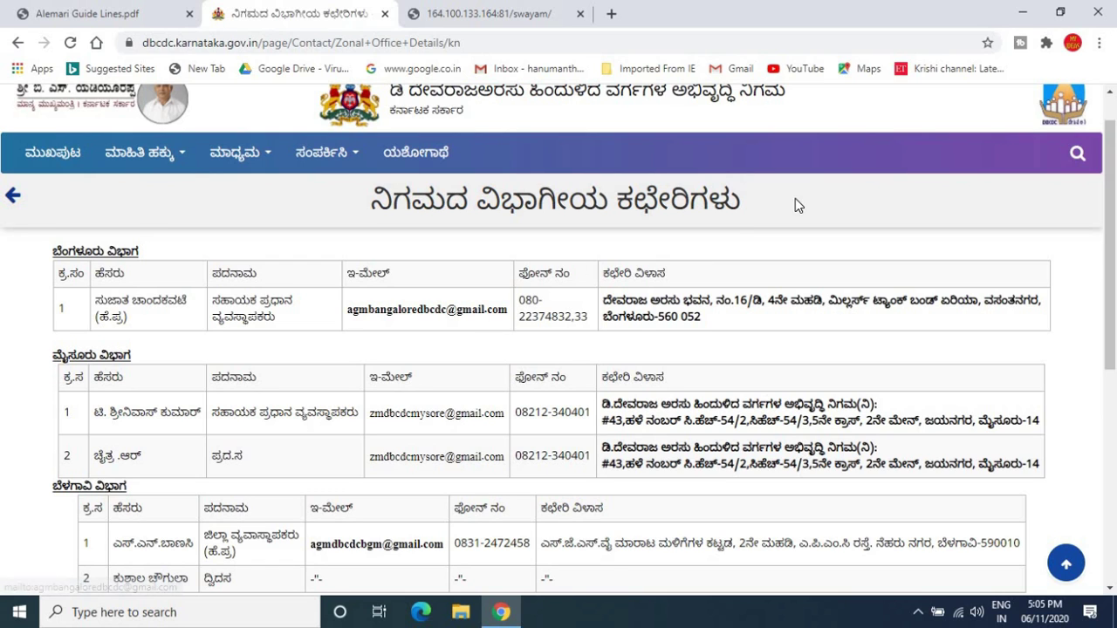
{"action": "scroll", "coordinate": [752, 241], "scroll_direction": "down", "scroll_amount": 2}
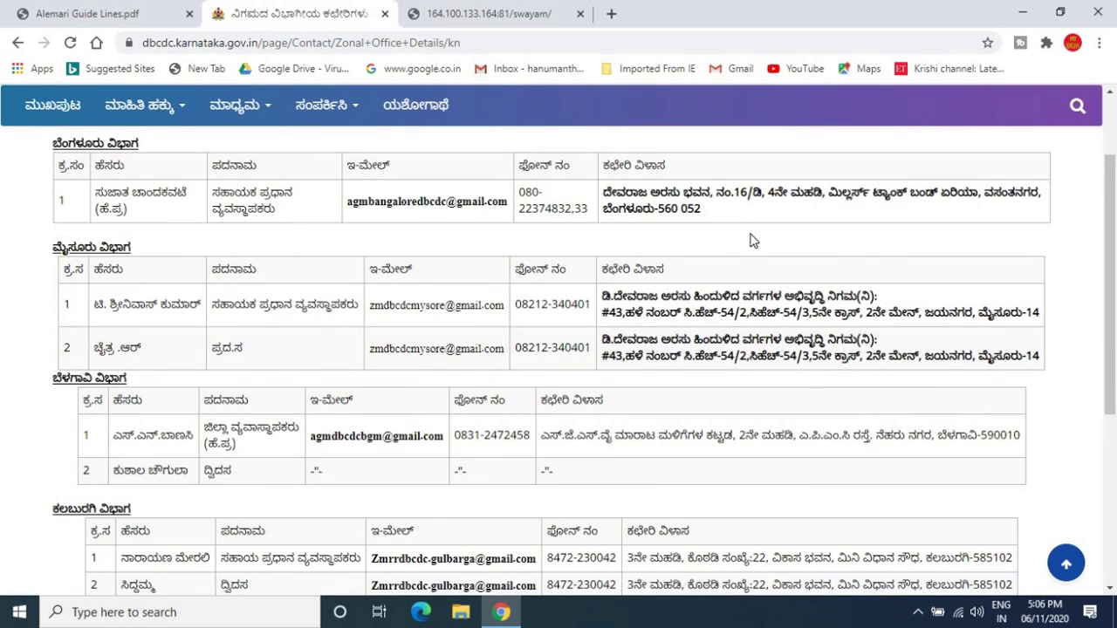